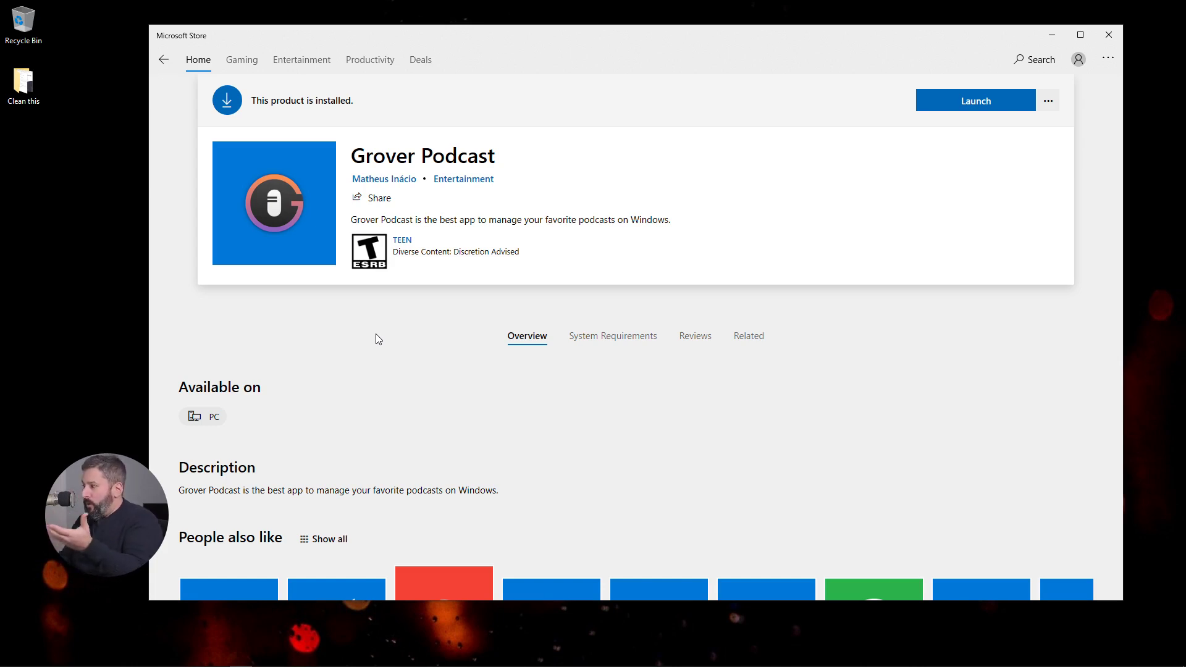
Step: Look over the Grover Podcast product page in Microsoft Store and minimize the store window
scroll(383, 383, down, 3)
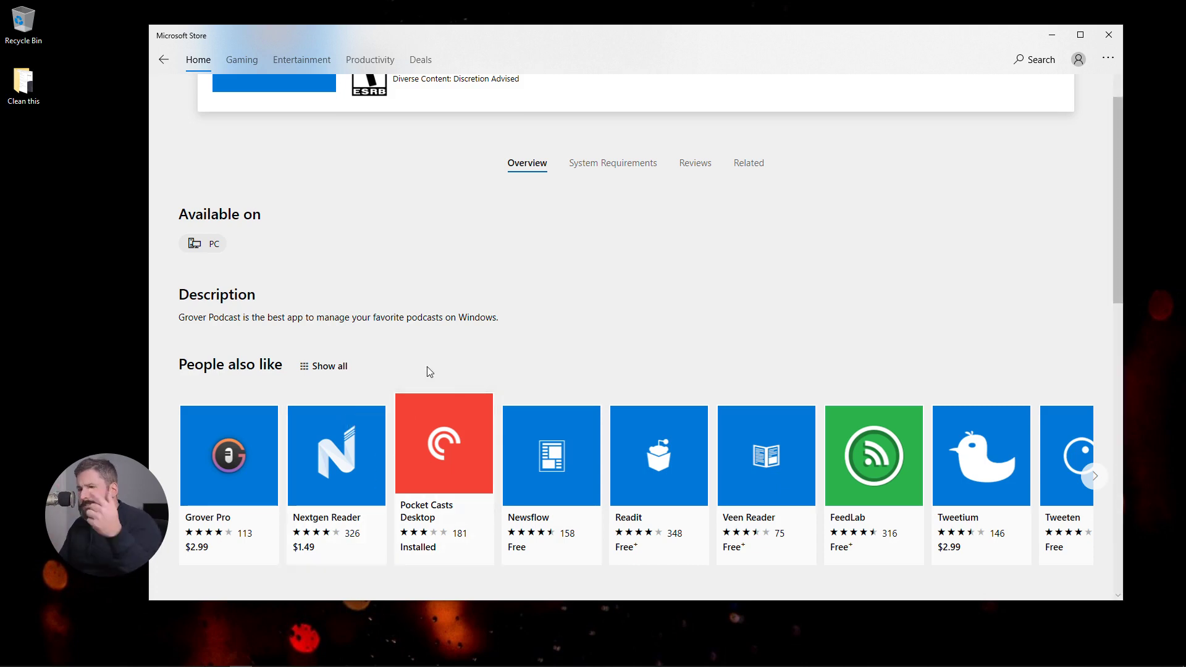
scroll(821, 192, up, 3)
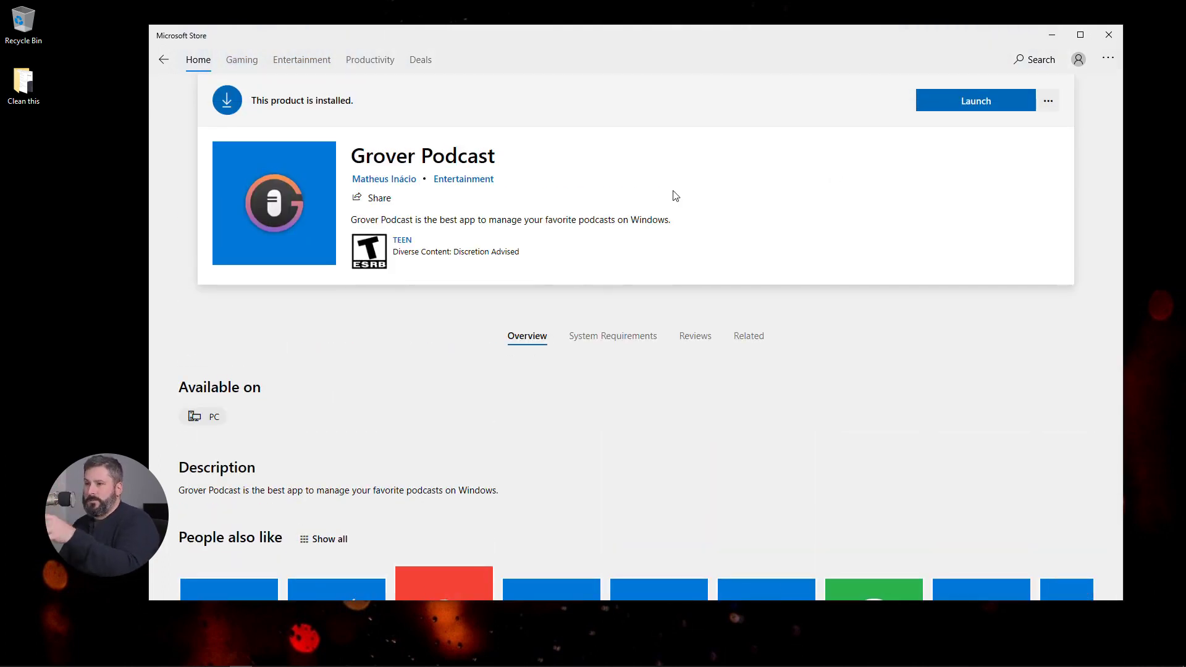
click(1052, 35)
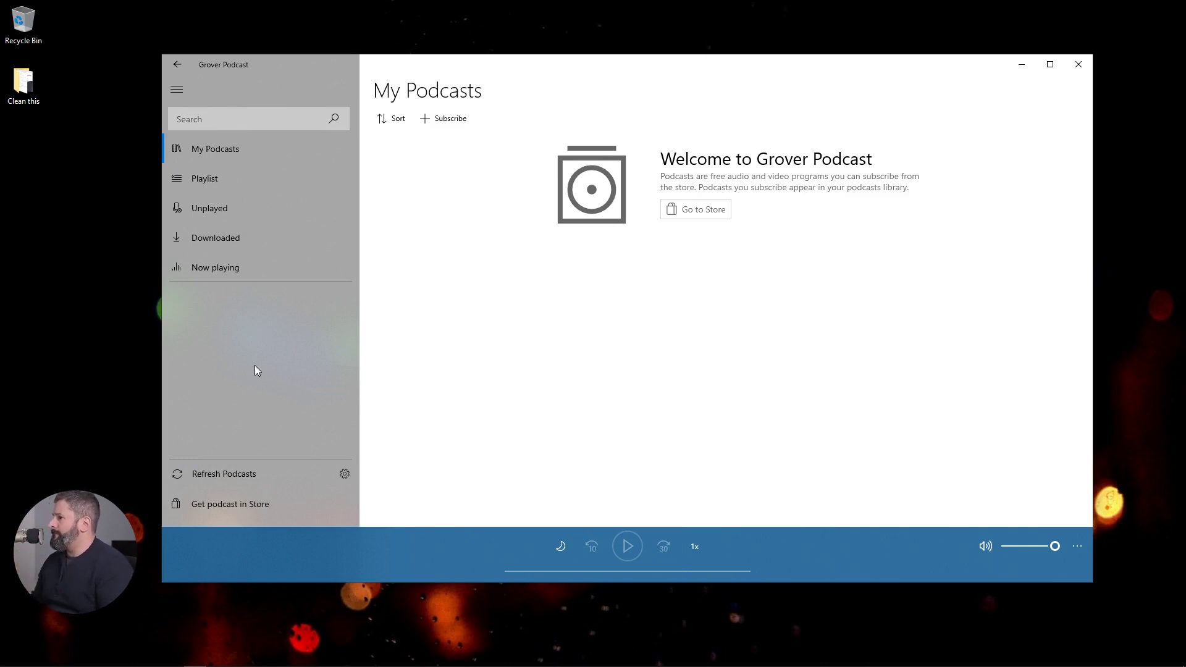
Step: Search Grover Podcast for "we are here podcast" and show all matching podcasts from the Podcast Store
drag(514, 71, 529, 76)
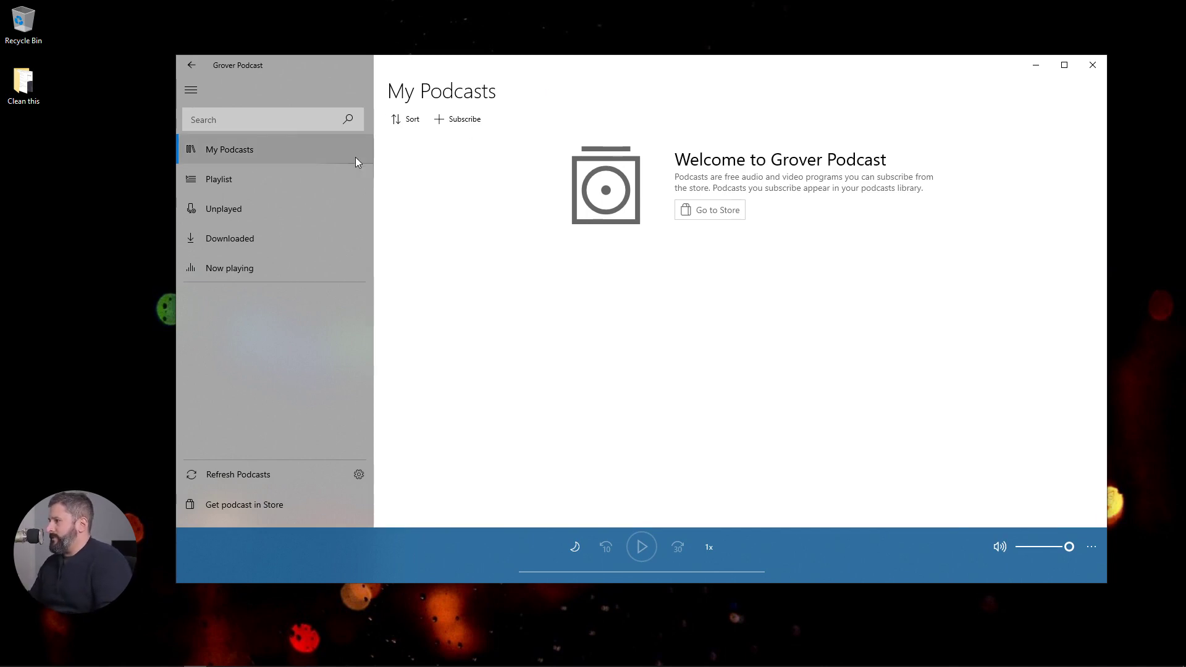
click(277, 119)
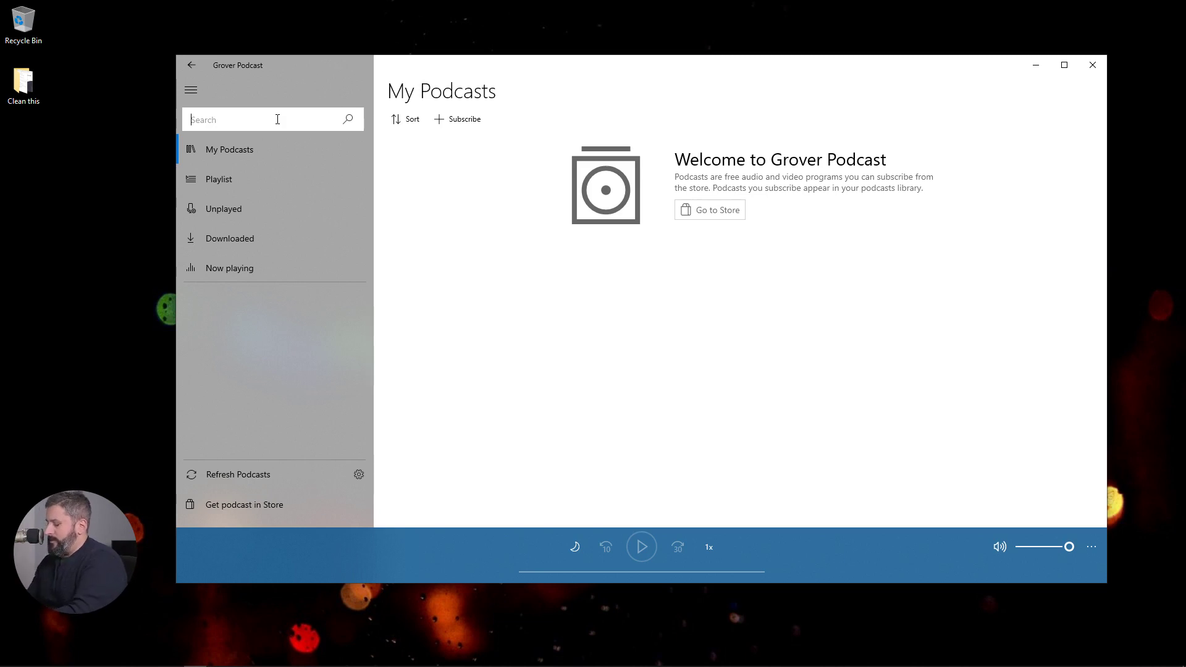
text(we are here podcast)
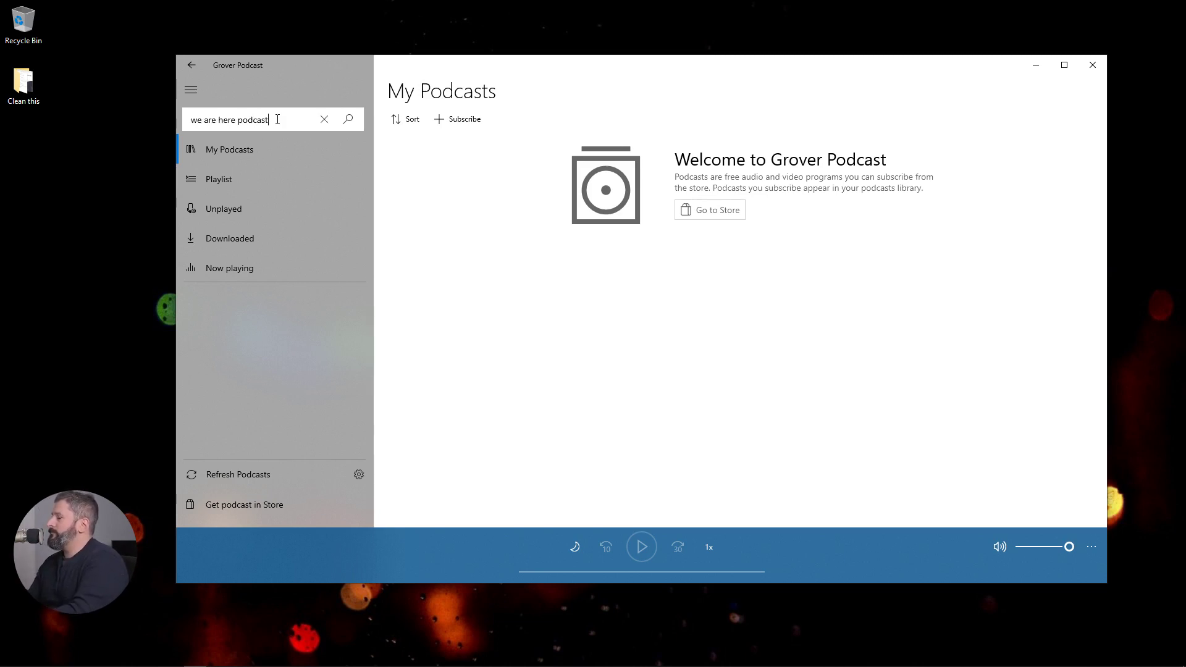
key(Return)
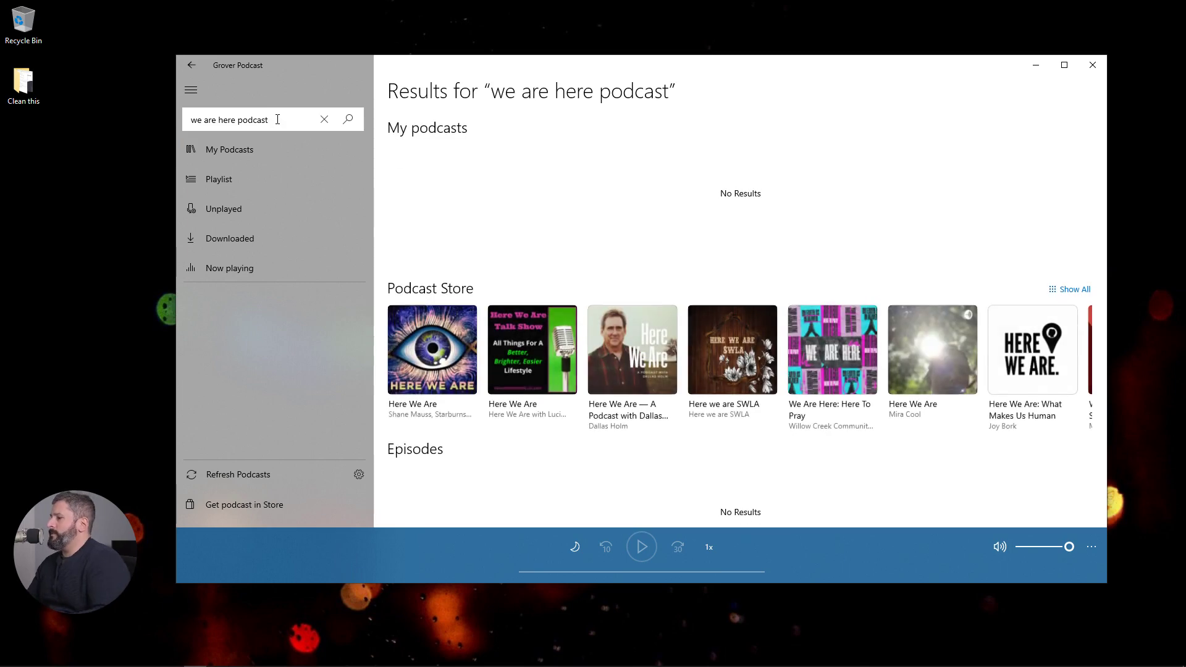
scroll(572, 328, down, 1)
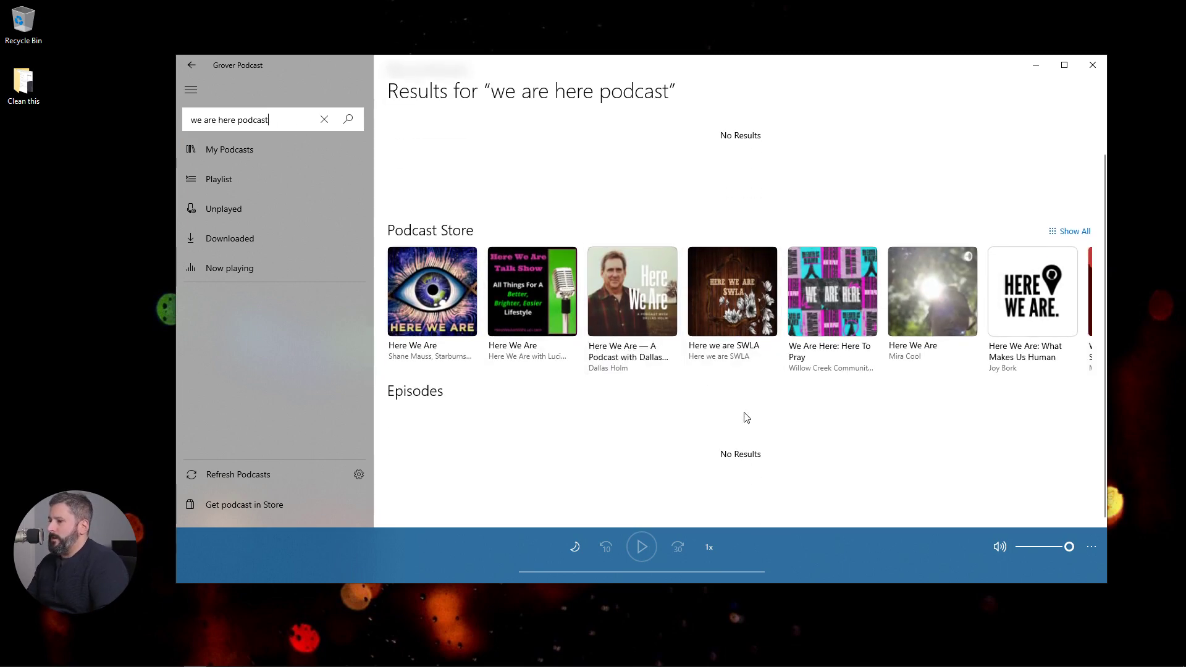
click(1074, 231)
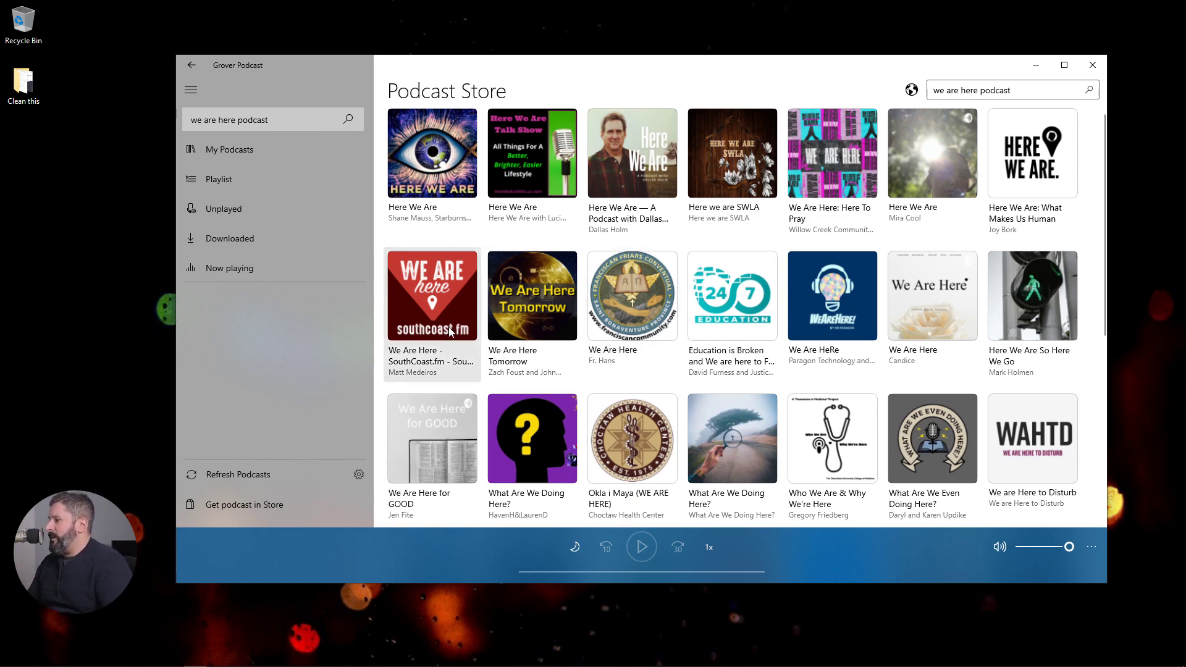
Step: Open the We Are Here - SouthCoast.fm podcast, look over its episodes and subscribe to it
click(431, 313)
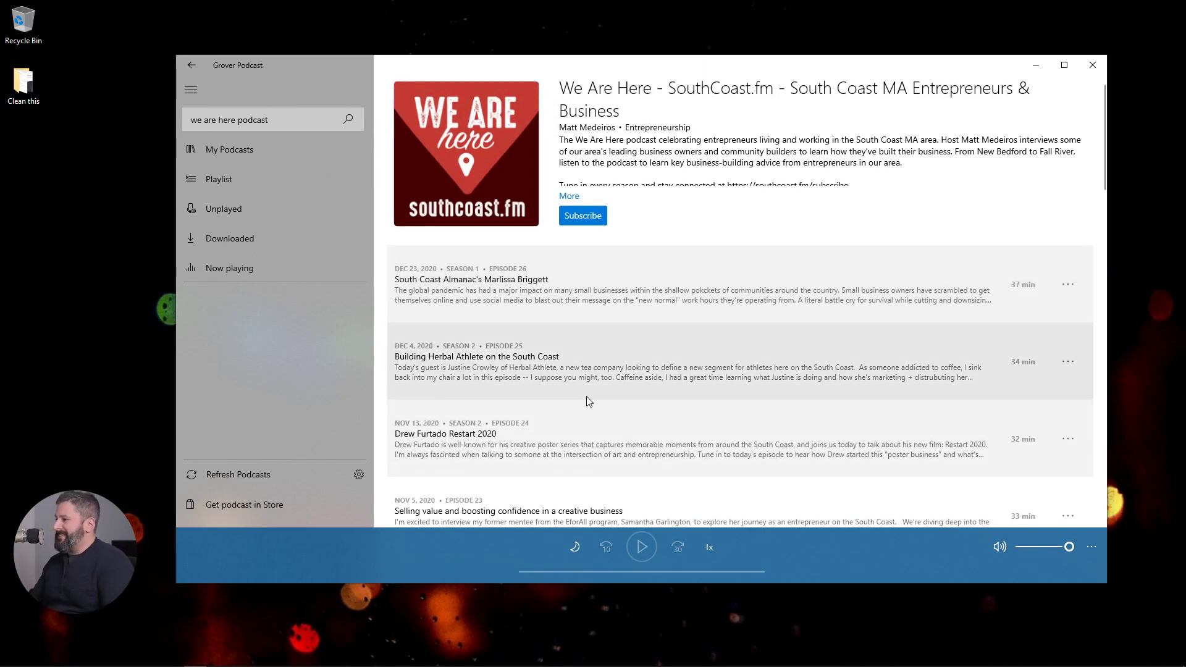
scroll(581, 426, down, 3)
scroll(569, 447, up, 3)
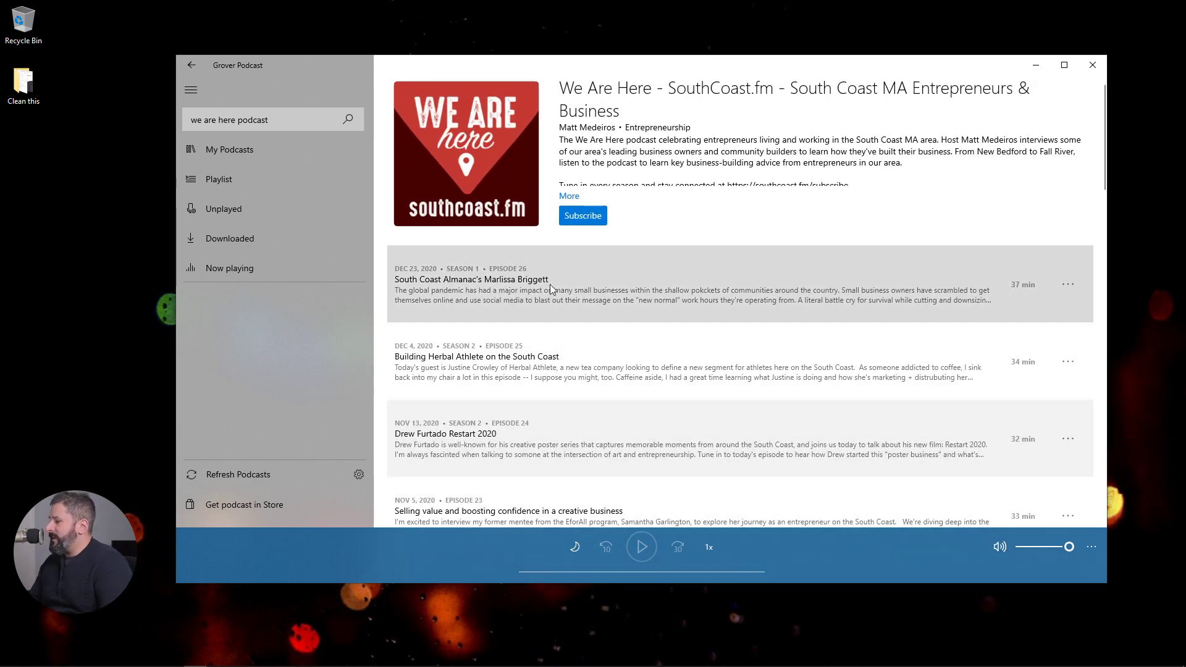
click(590, 222)
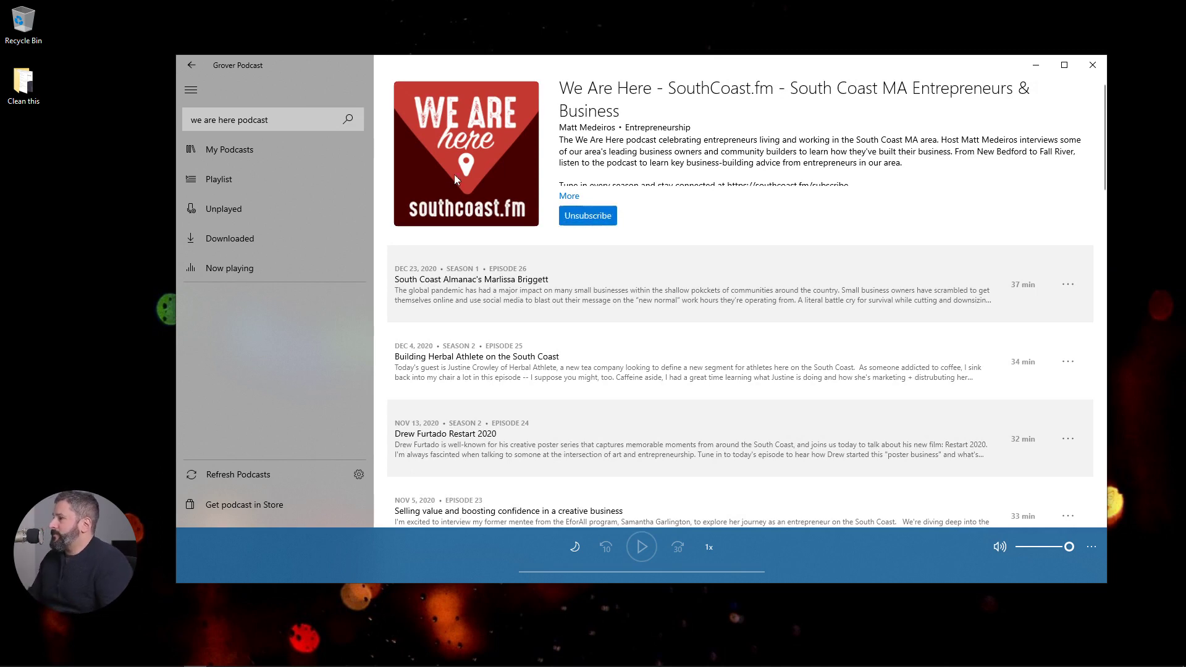
Step: Play the We Are Here podcast from the My Podcasts library and turn the playback volume down to near minimum
click(242, 154)
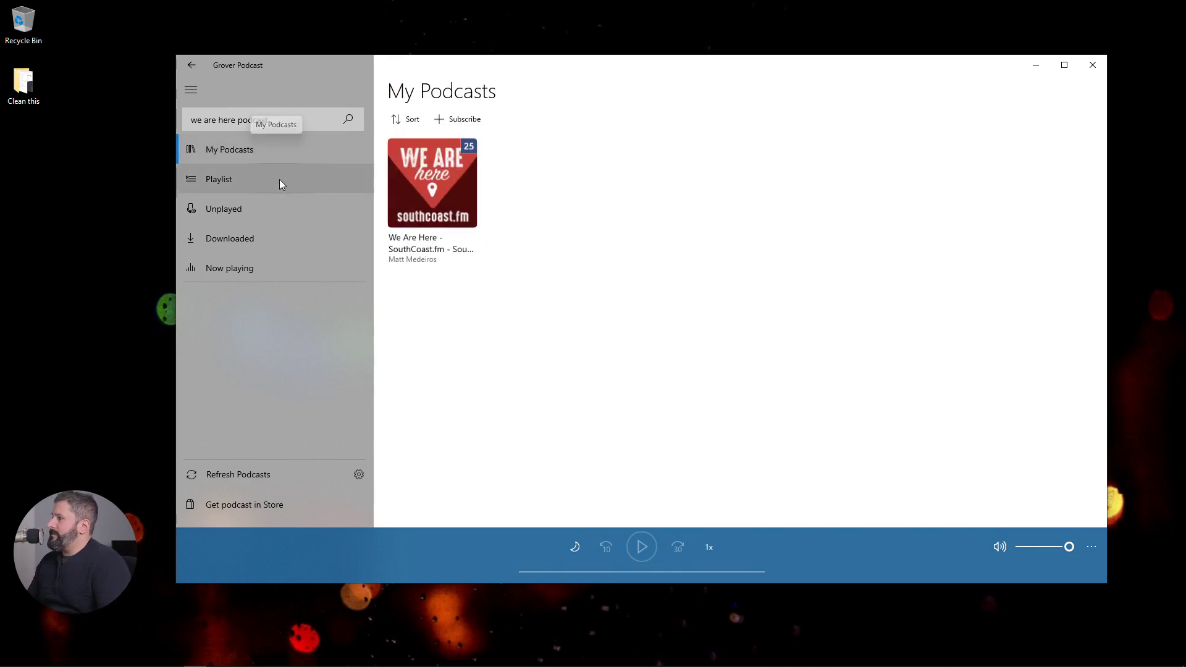
click(433, 203)
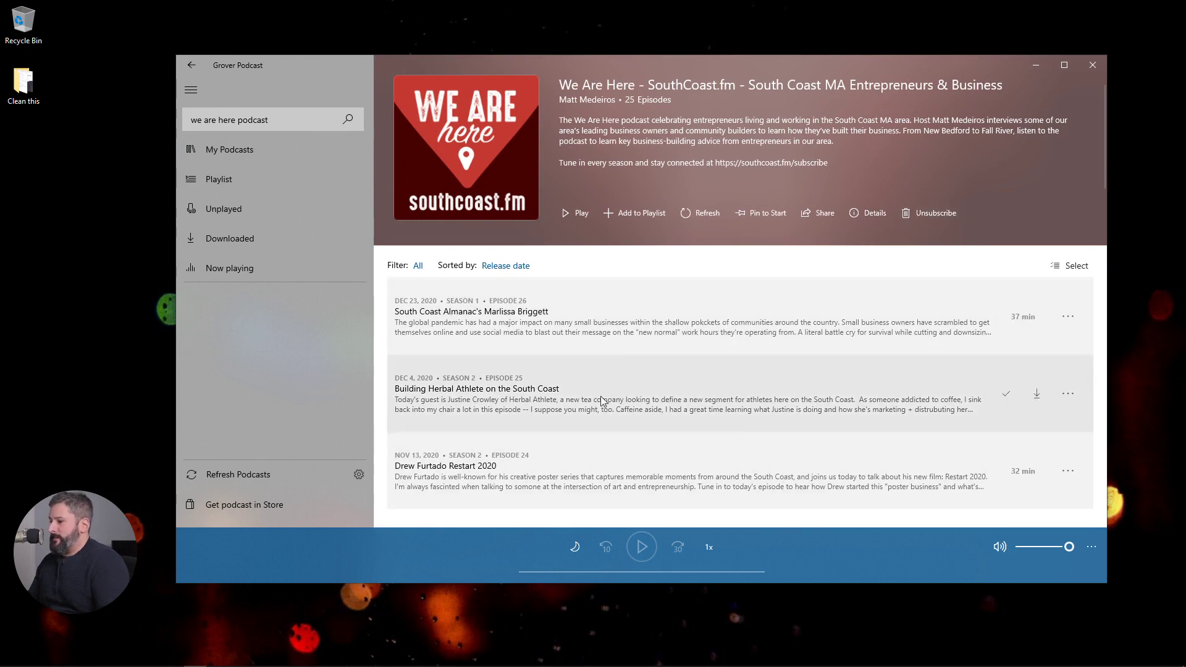
click(564, 215)
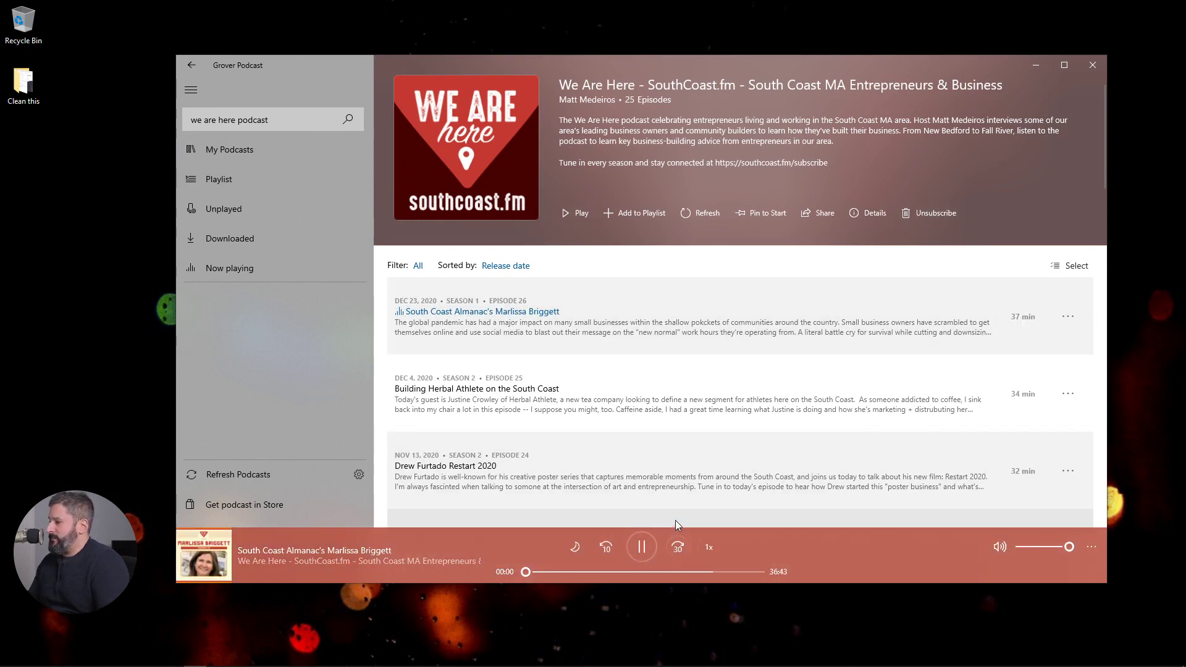
drag(1065, 545, 1018, 547)
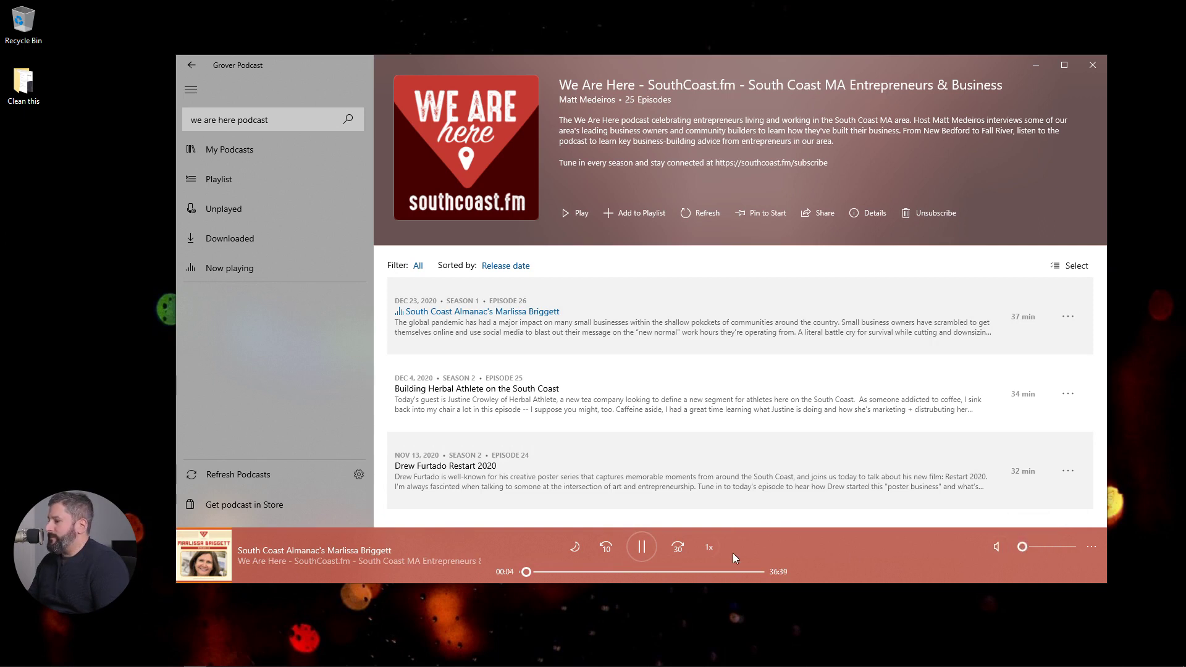
Step: View the episode playlist and open the feed URL subscription form in My Podcasts
mouse_move(717, 495)
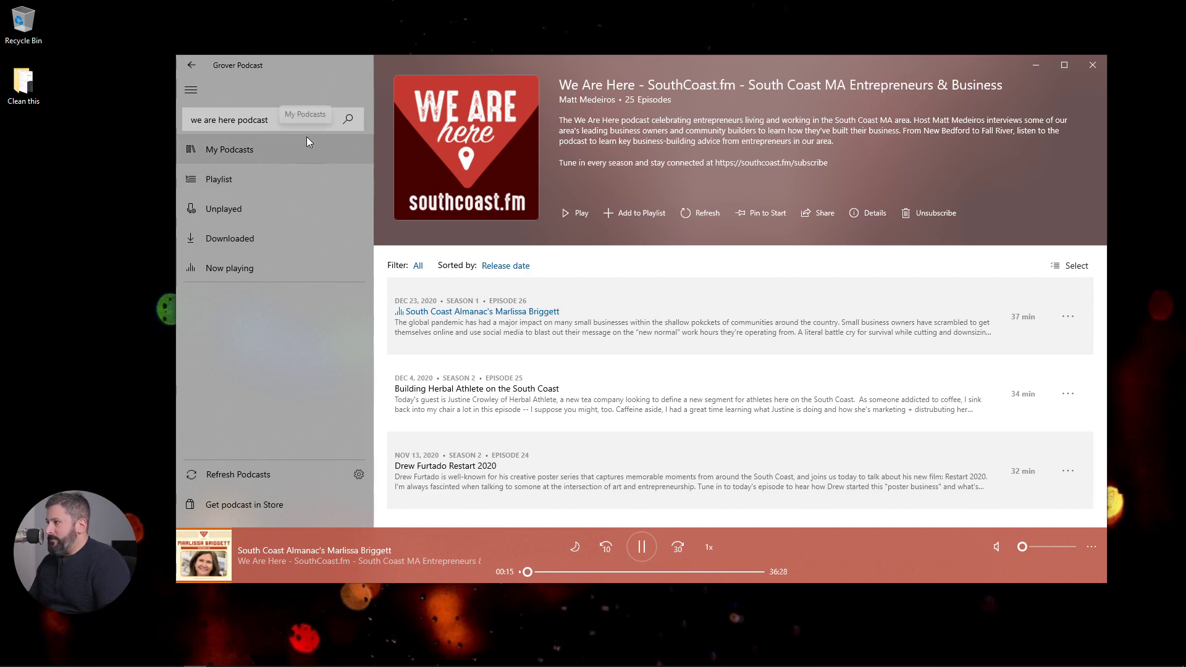
click(307, 138)
click(295, 178)
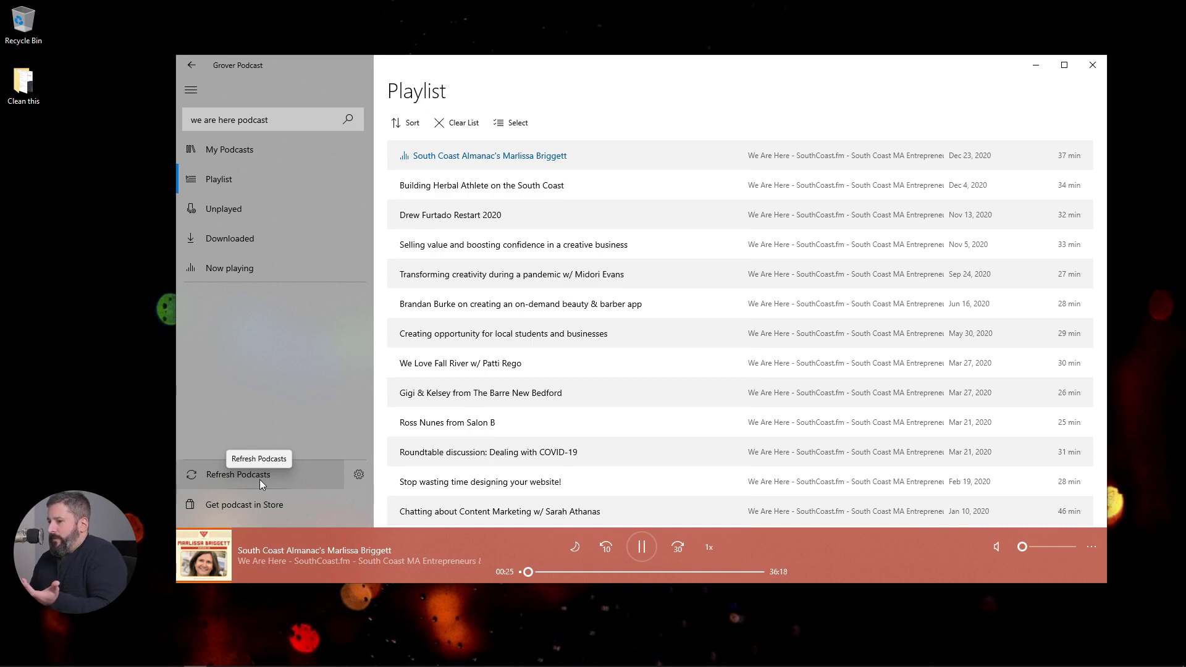
click(209, 142)
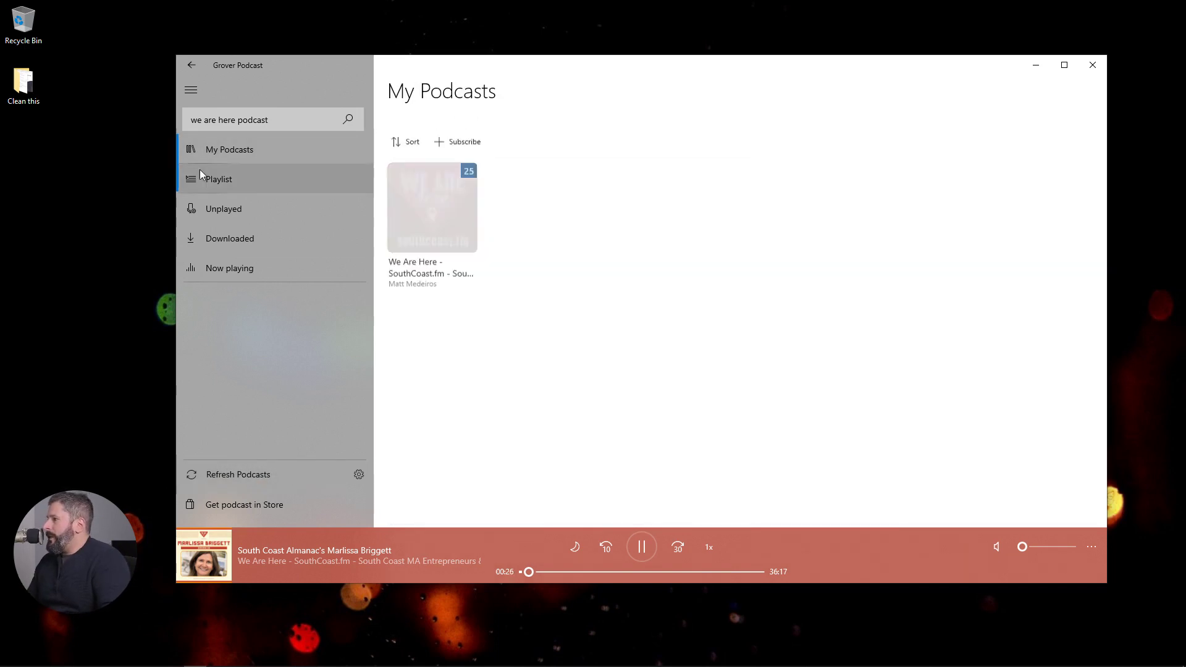
click(464, 122)
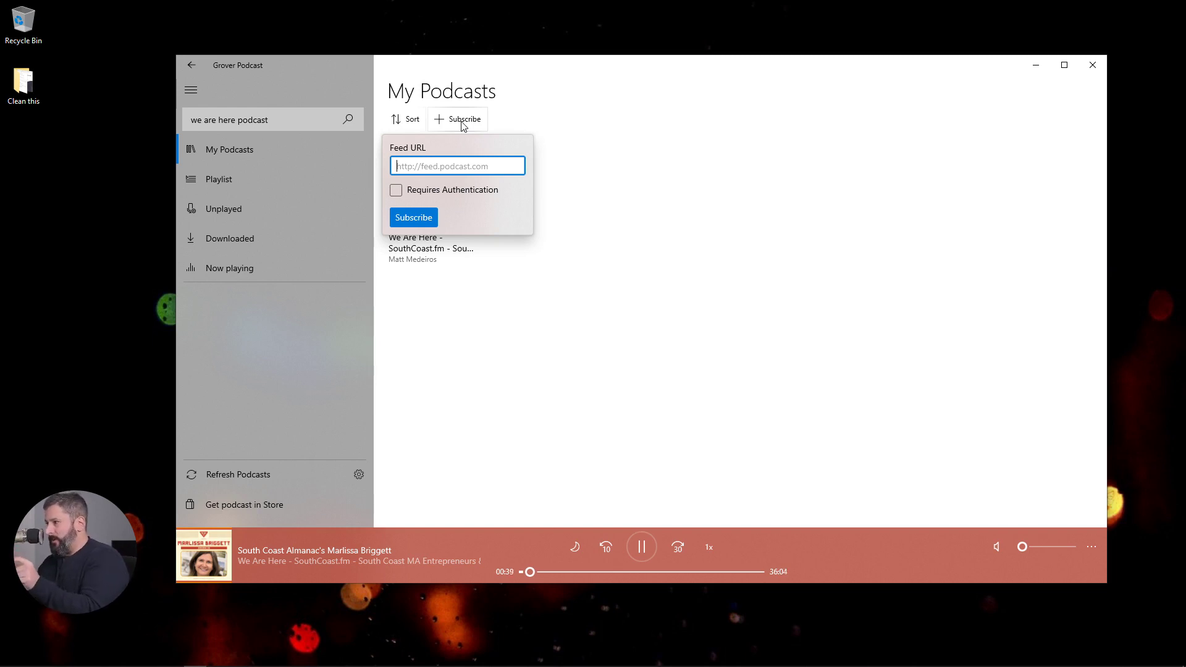
Step: Switch to the browser, copy the Audience podcast's RSS feed URL from the Castos episode player, and minimize the browser
mouse_move(175, 660)
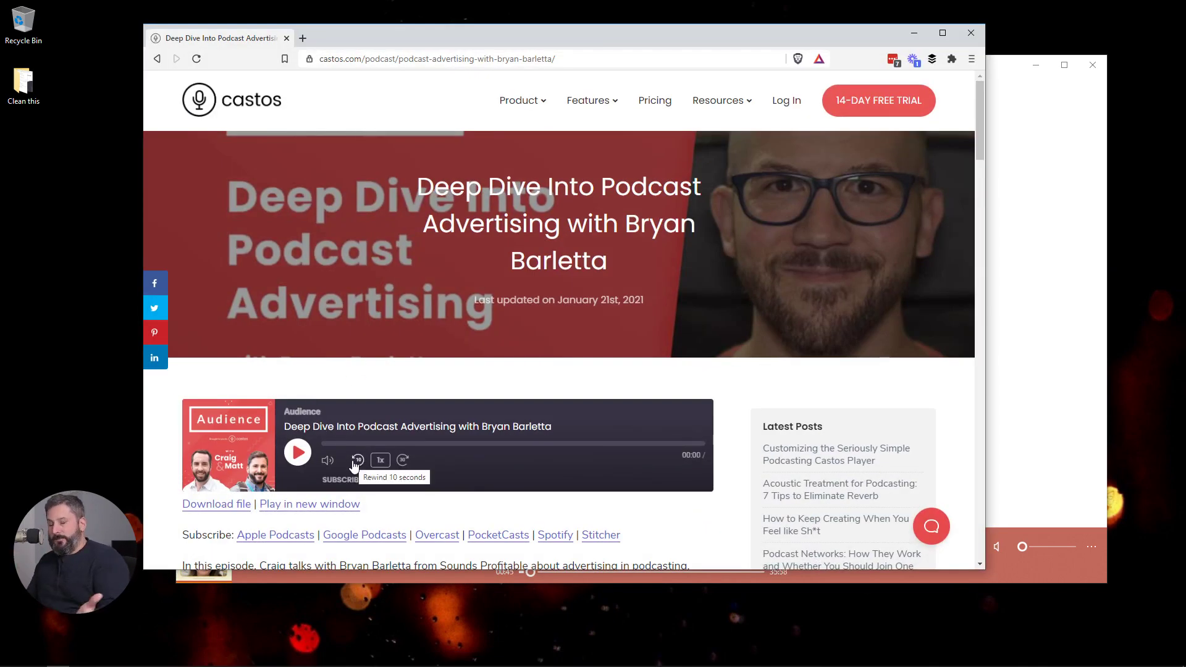
scroll(433, 488, down, 1)
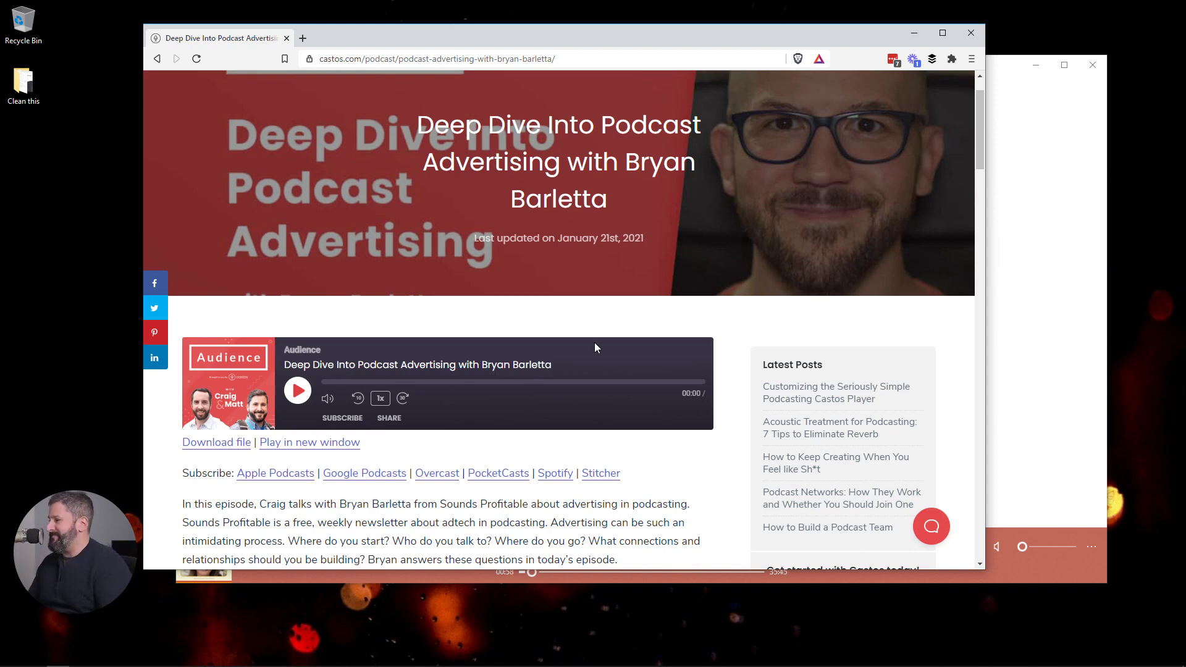
click(350, 426)
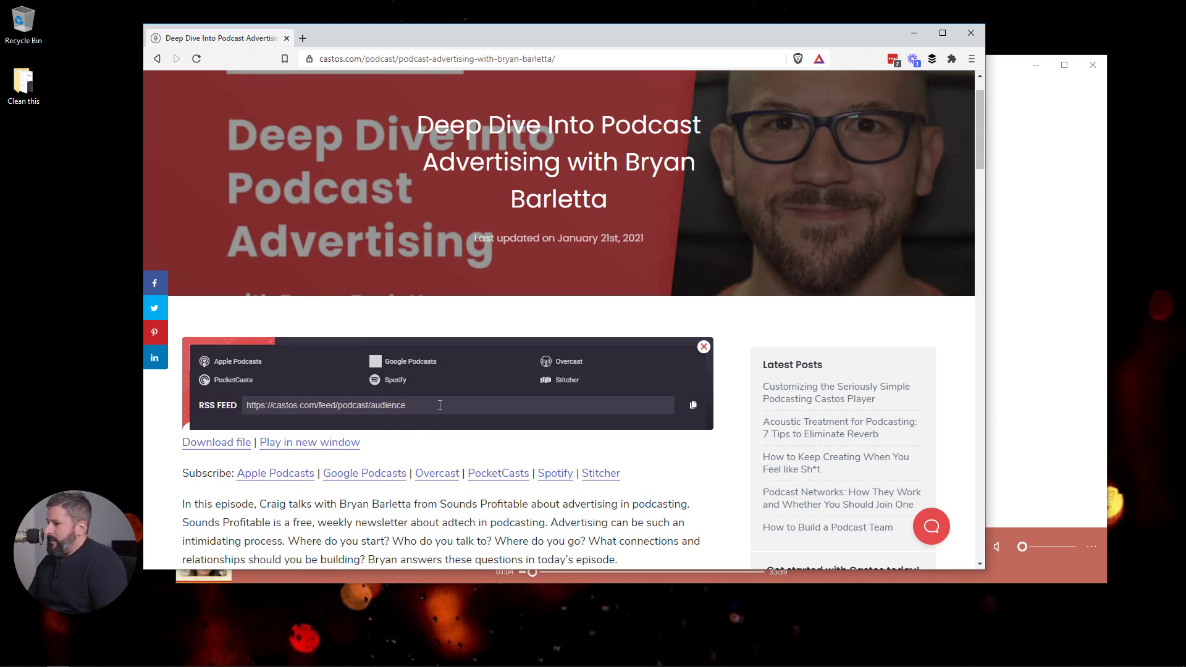
click(693, 406)
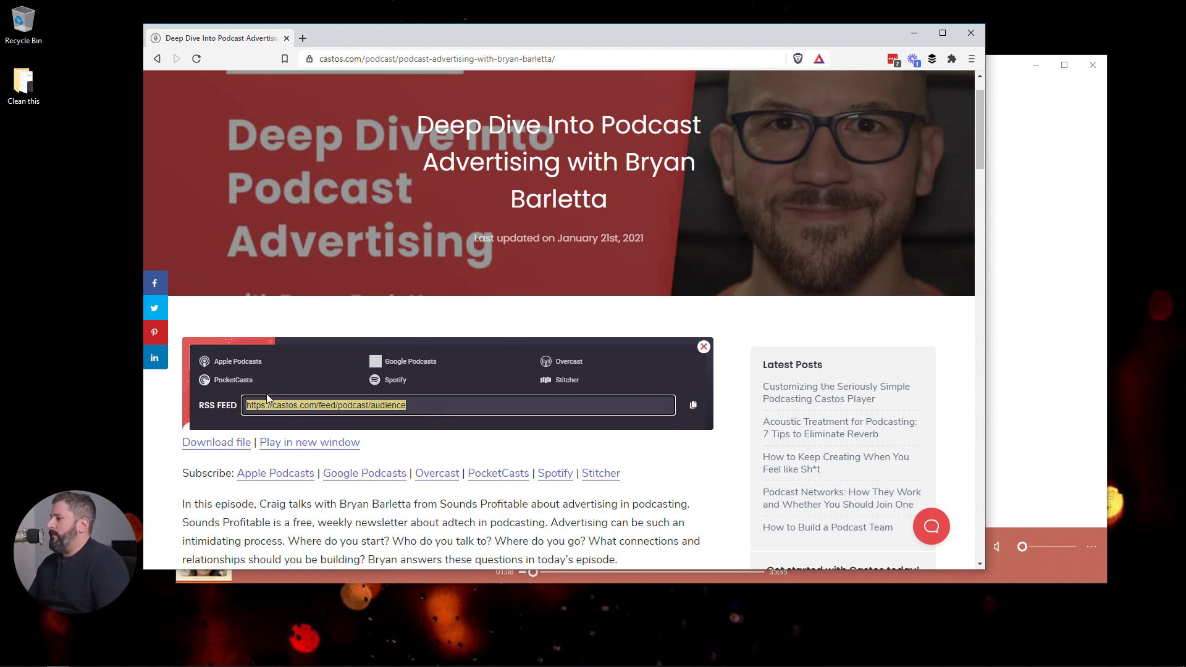
click(914, 33)
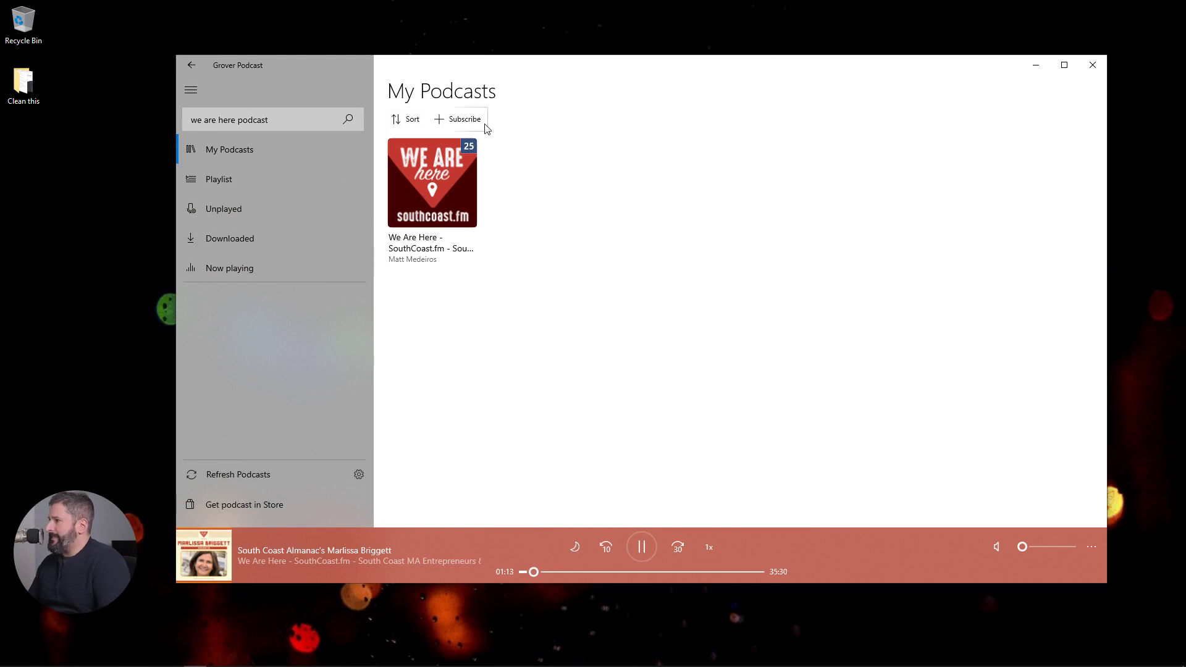
click(465, 122)
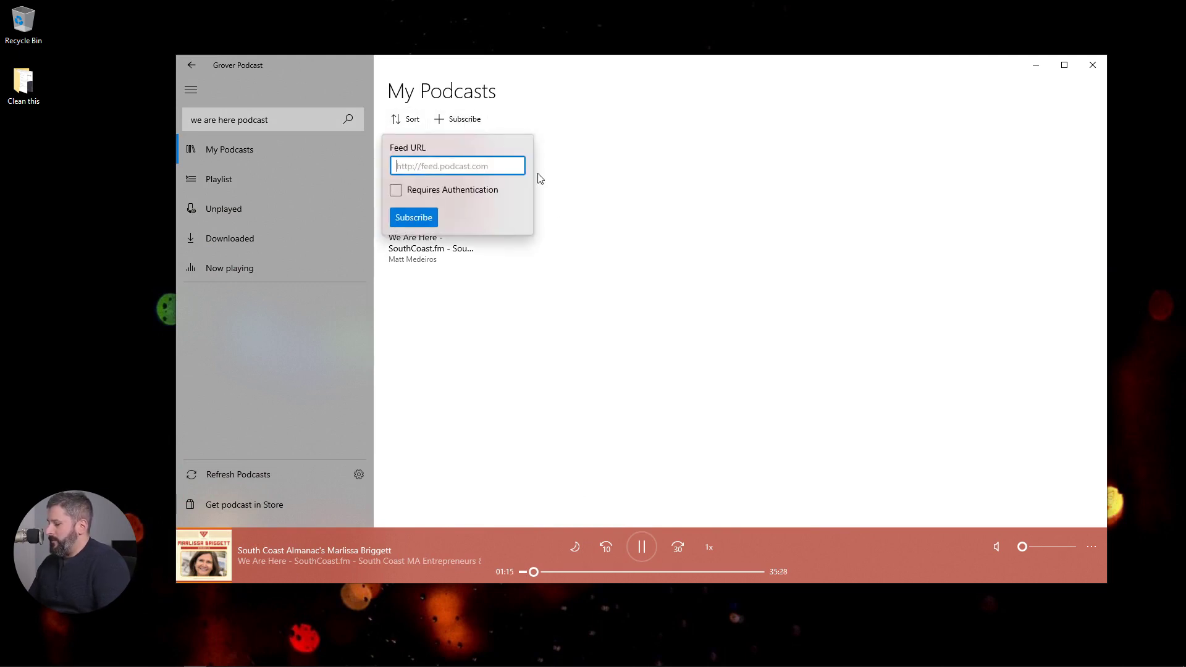
key(ctrl+v)
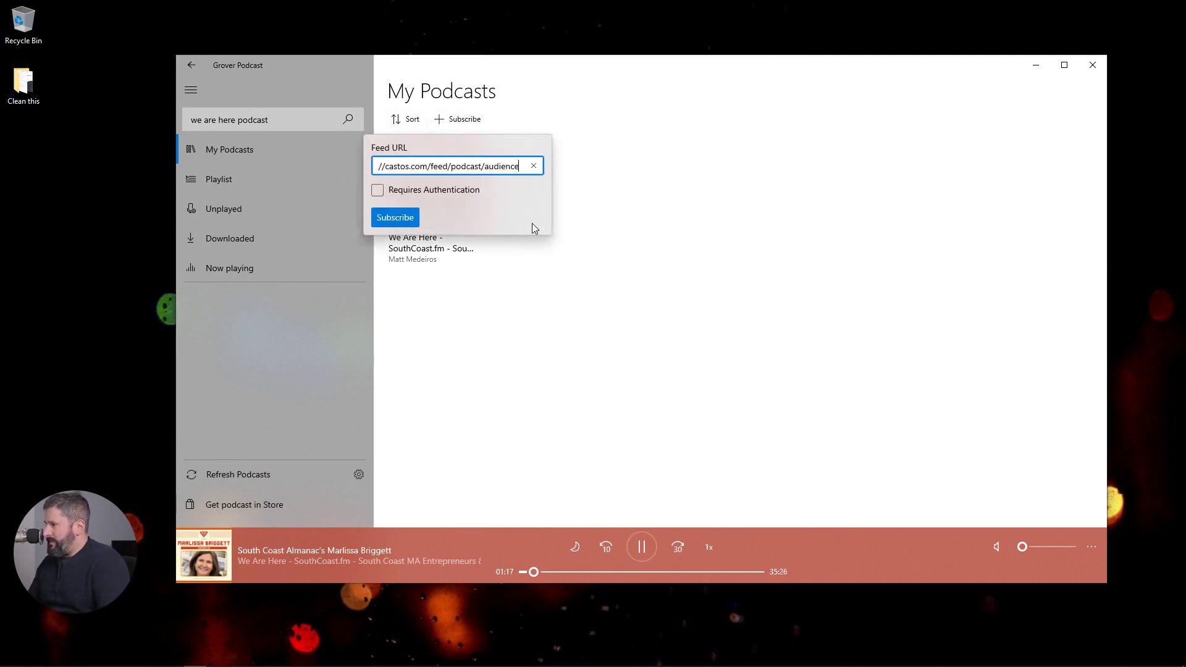
click(416, 193)
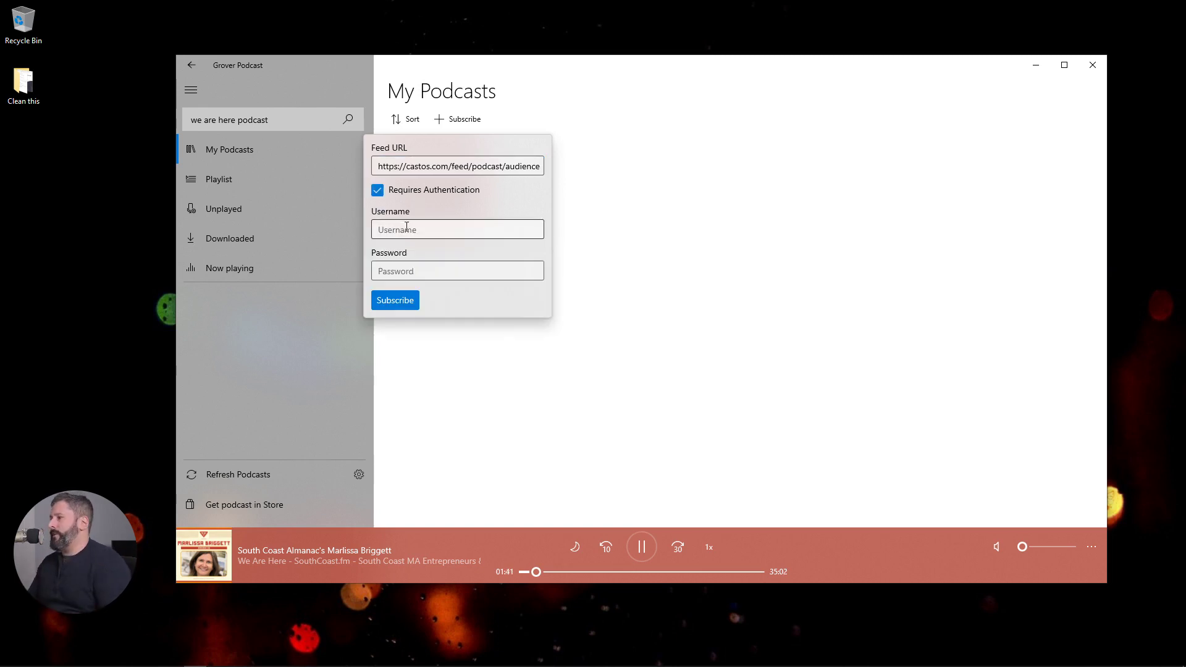
click(378, 190)
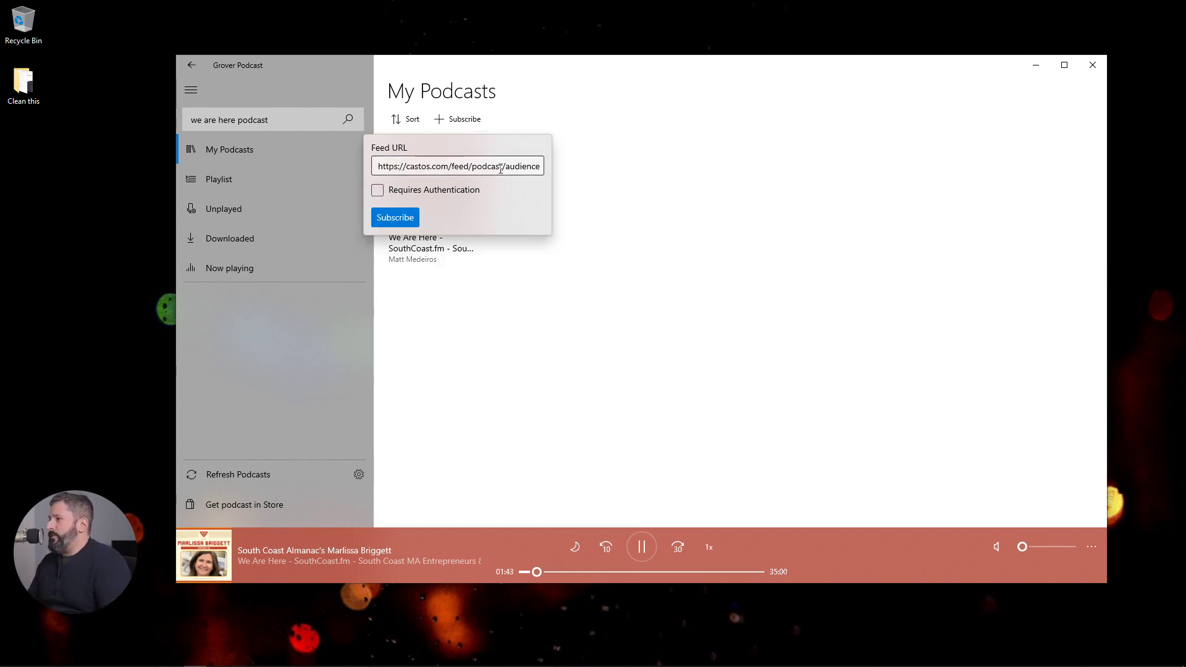
click(398, 217)
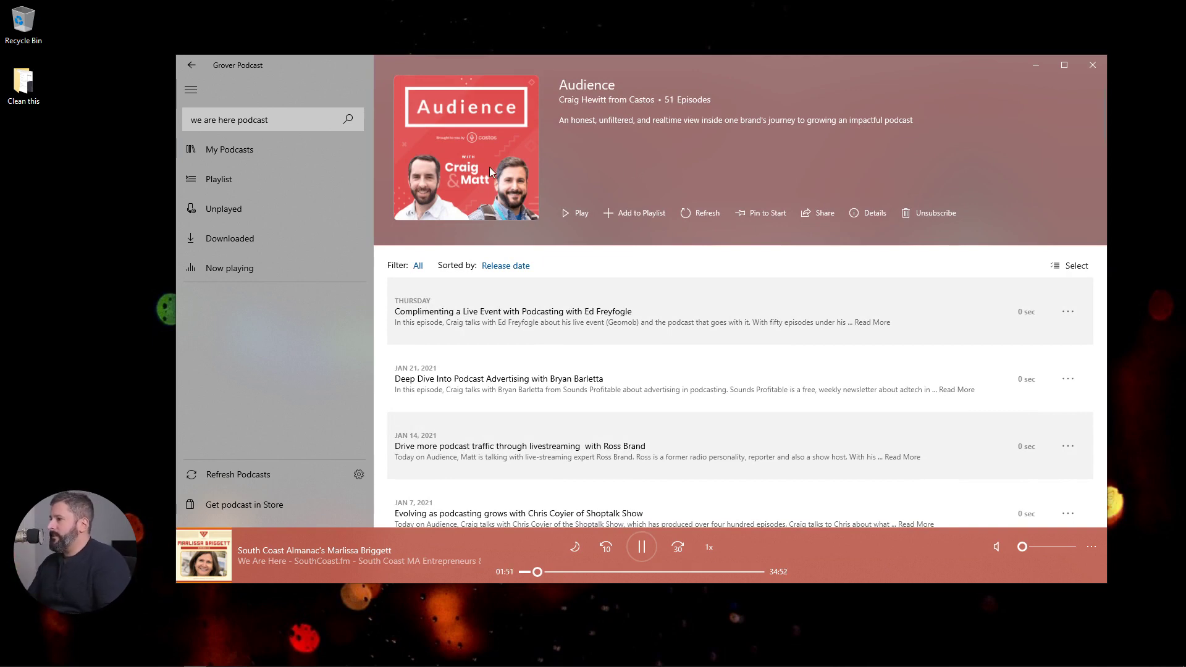
Step: Look through the Audience podcast's episode list and return to the My Podcasts library
scroll(499, 297, down, 2)
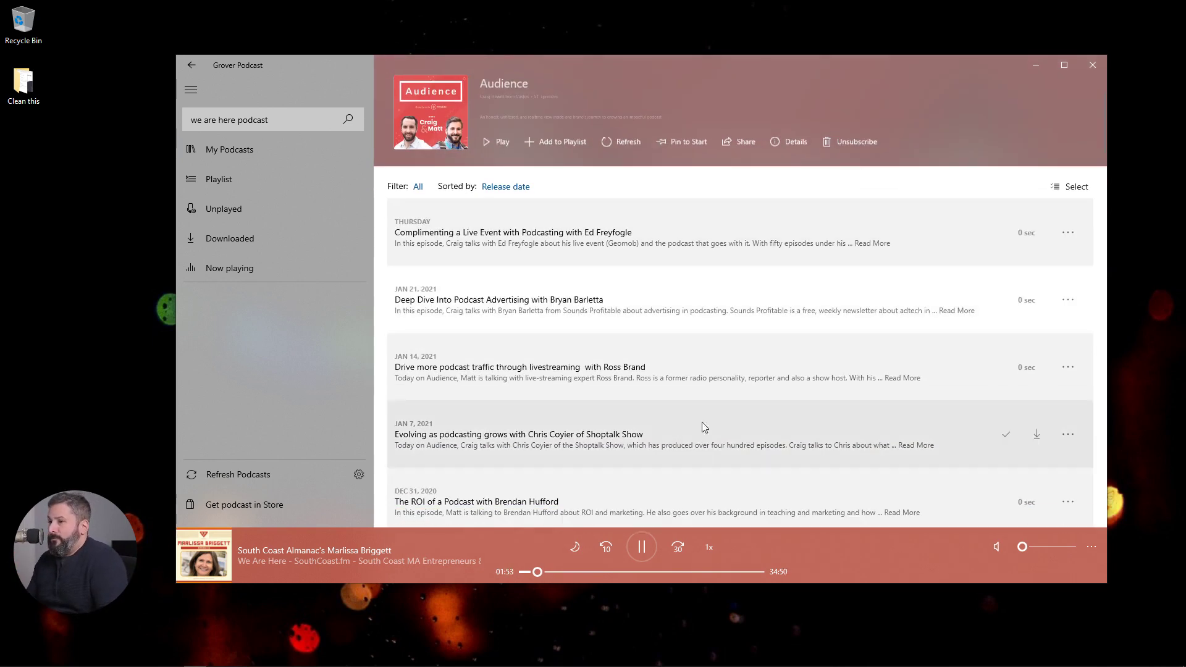
scroll(466, 245, up, 2)
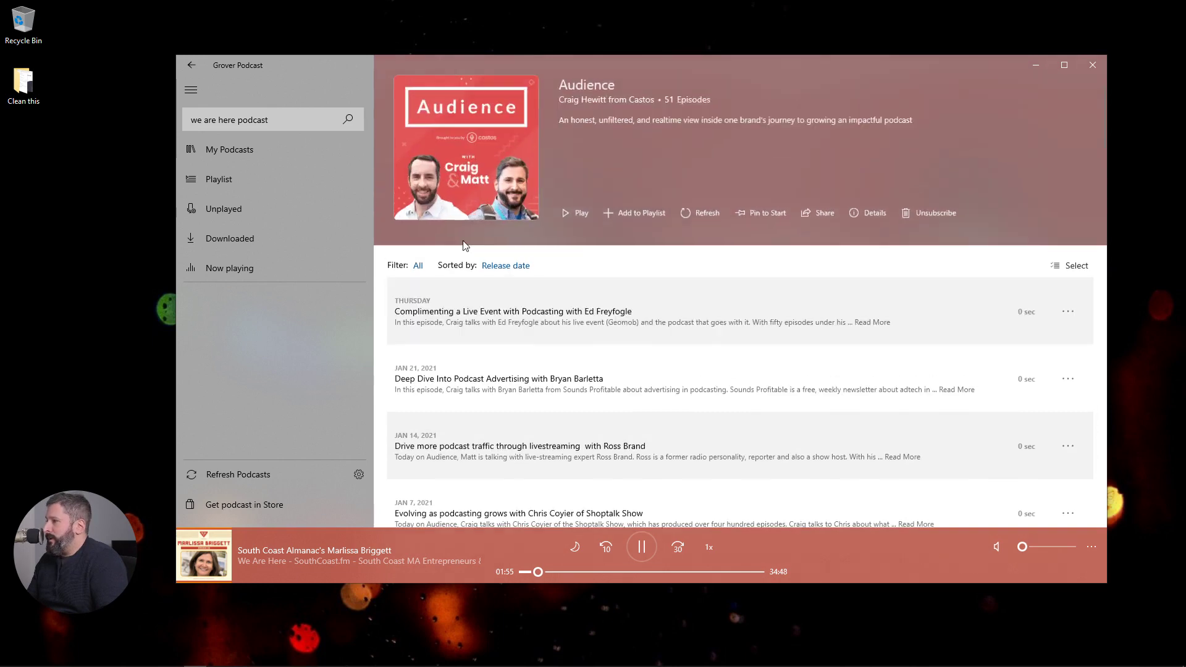
click(261, 151)
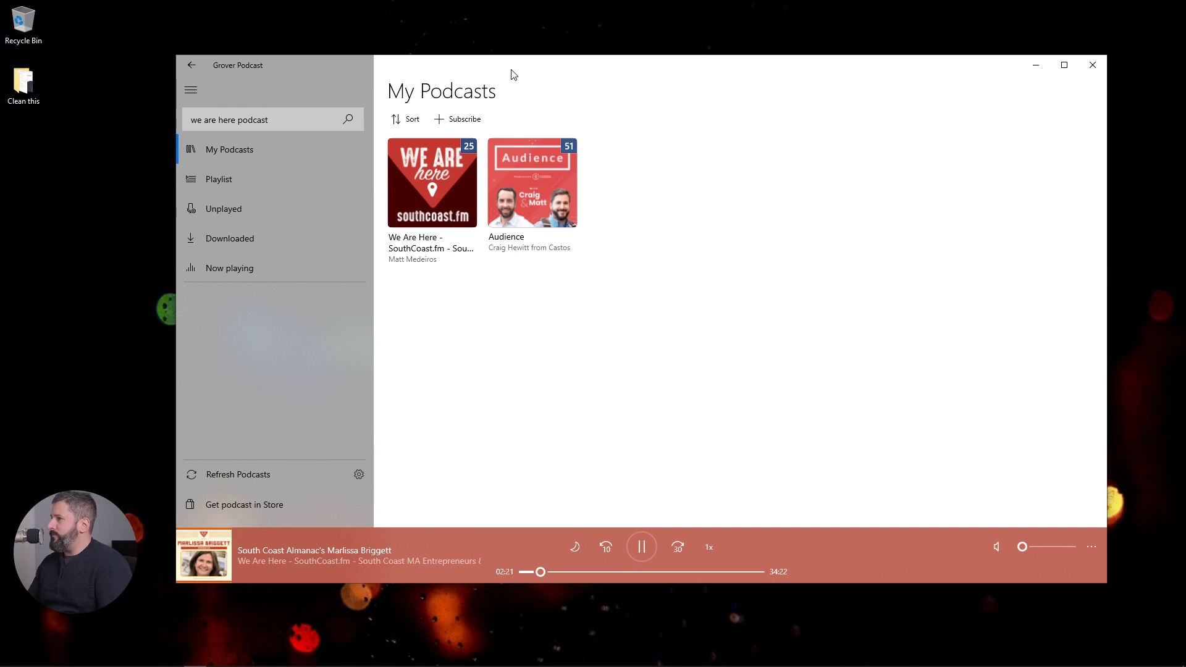
drag(511, 72, 491, 51)
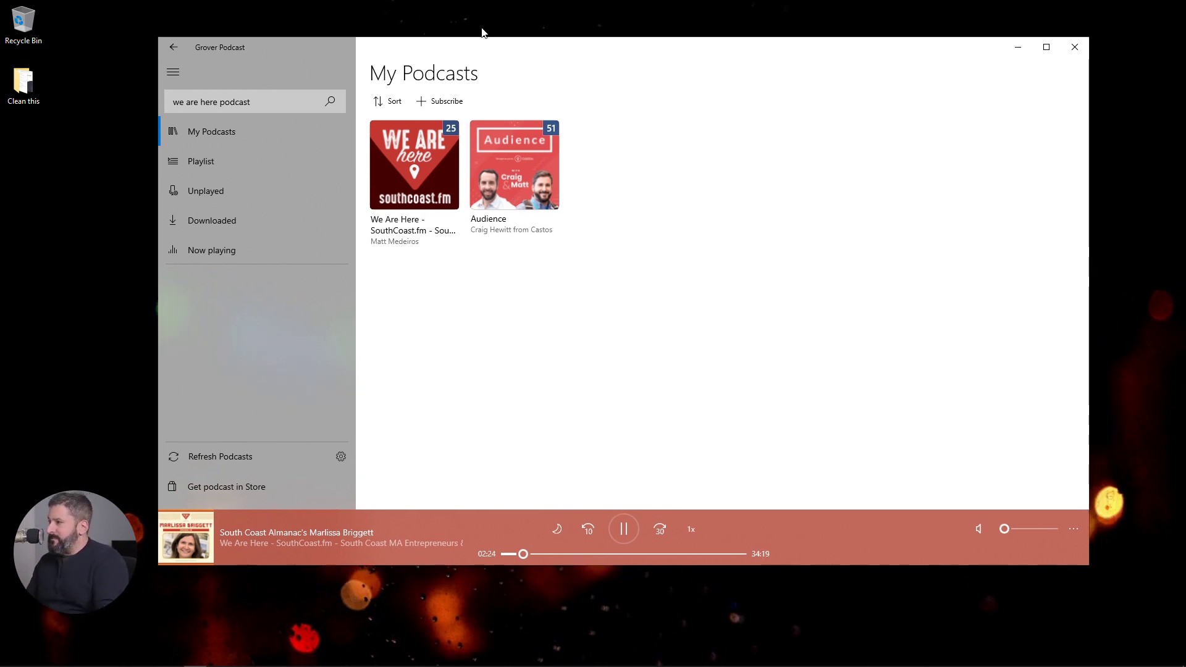